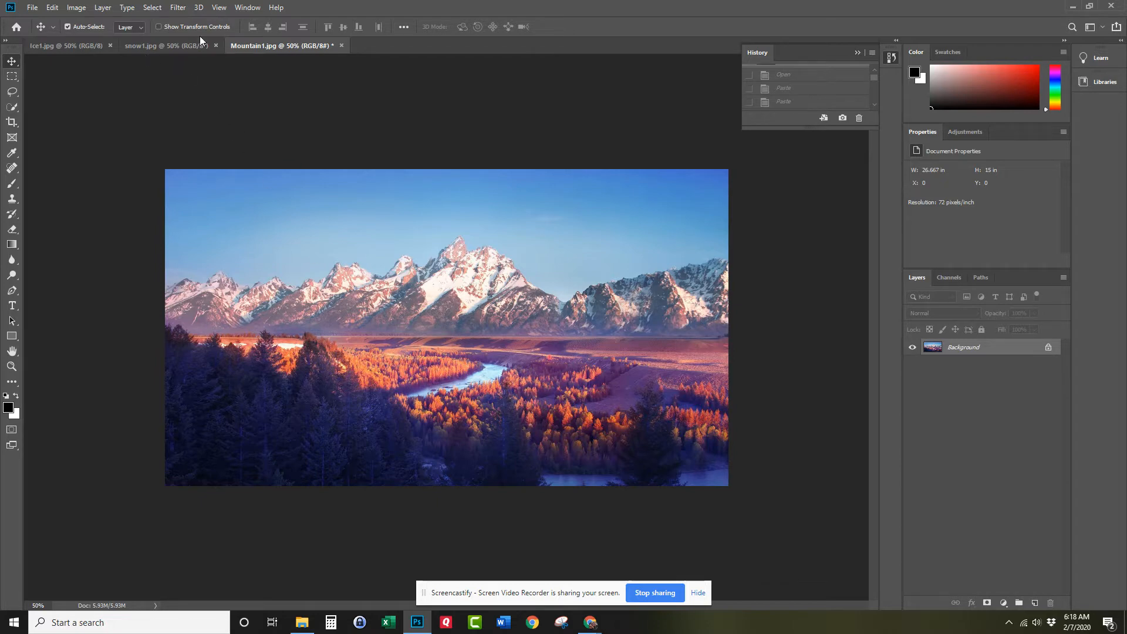
# Look through the three open images: snow1.jpg, Ice1.jpg and Mountain1.jpg.
pyautogui.click(179, 44)
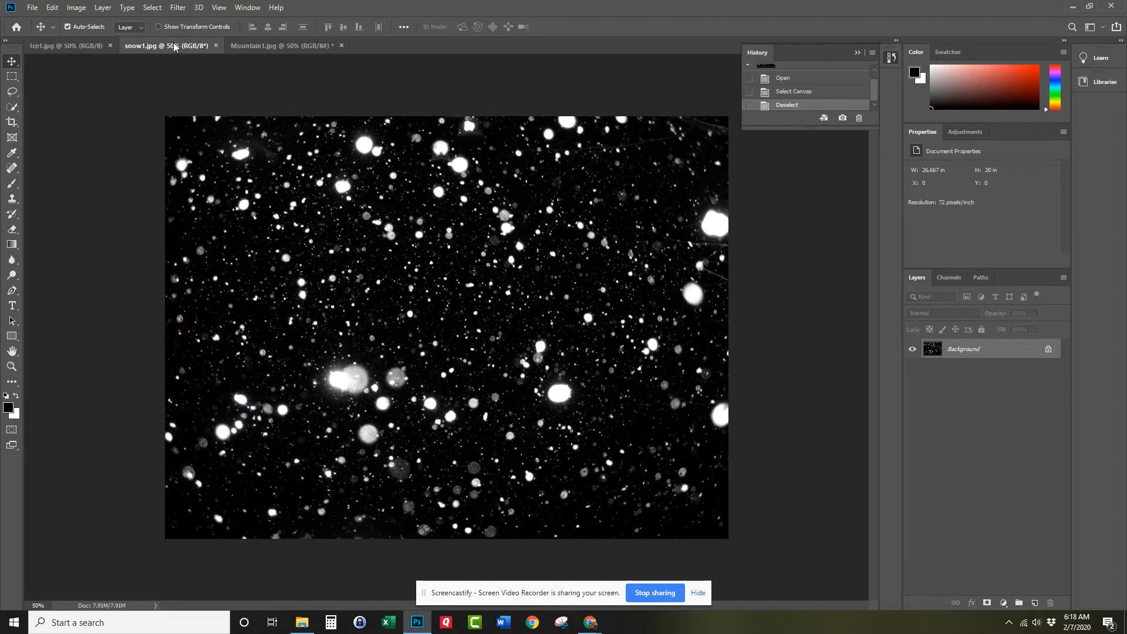
pyautogui.click(62, 44)
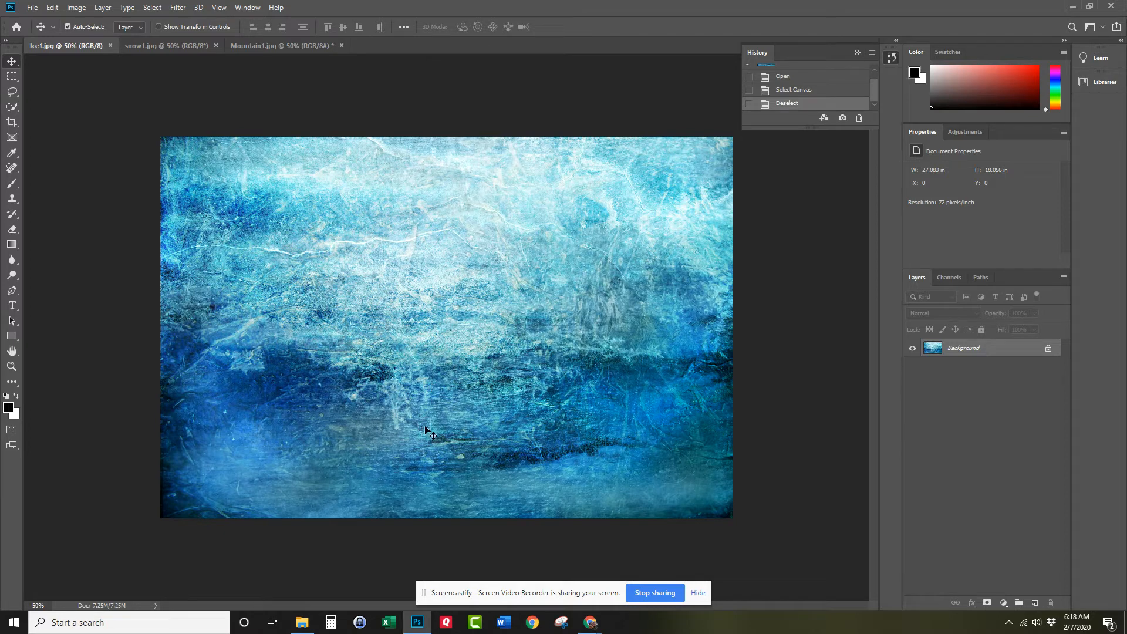
pyautogui.click(305, 47)
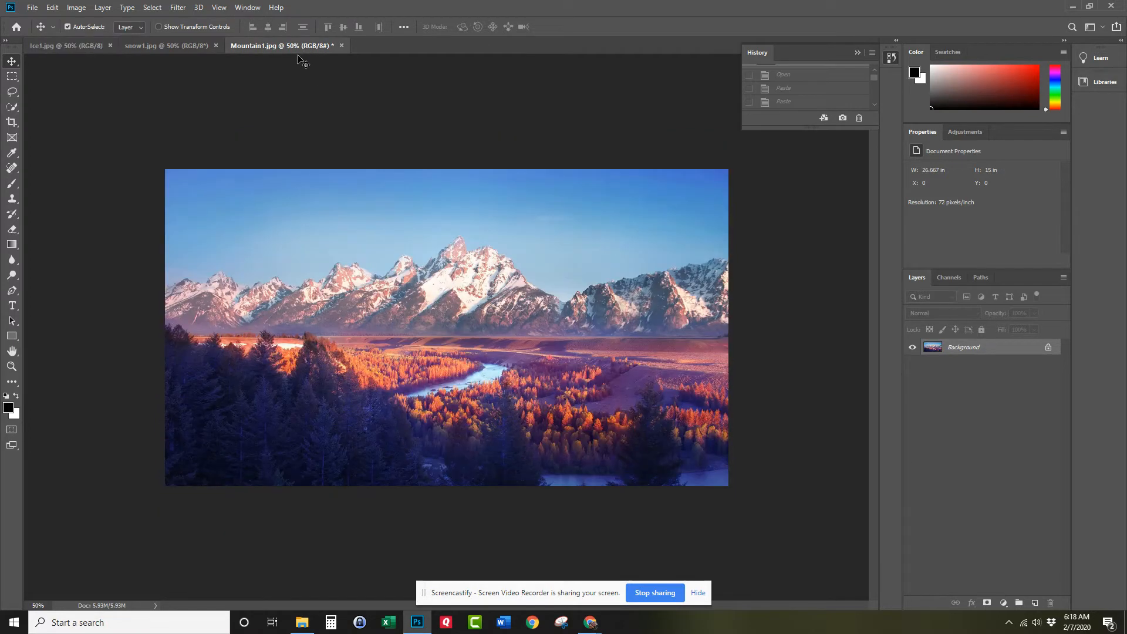
pyautogui.click(155, 46)
pyautogui.click(85, 45)
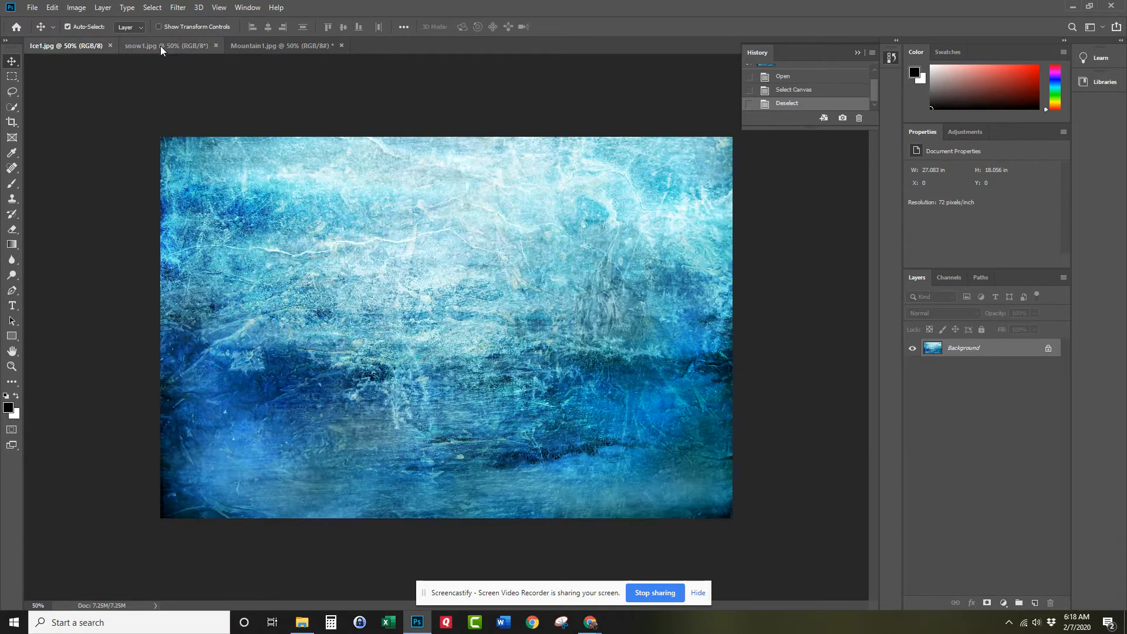
pyautogui.click(259, 46)
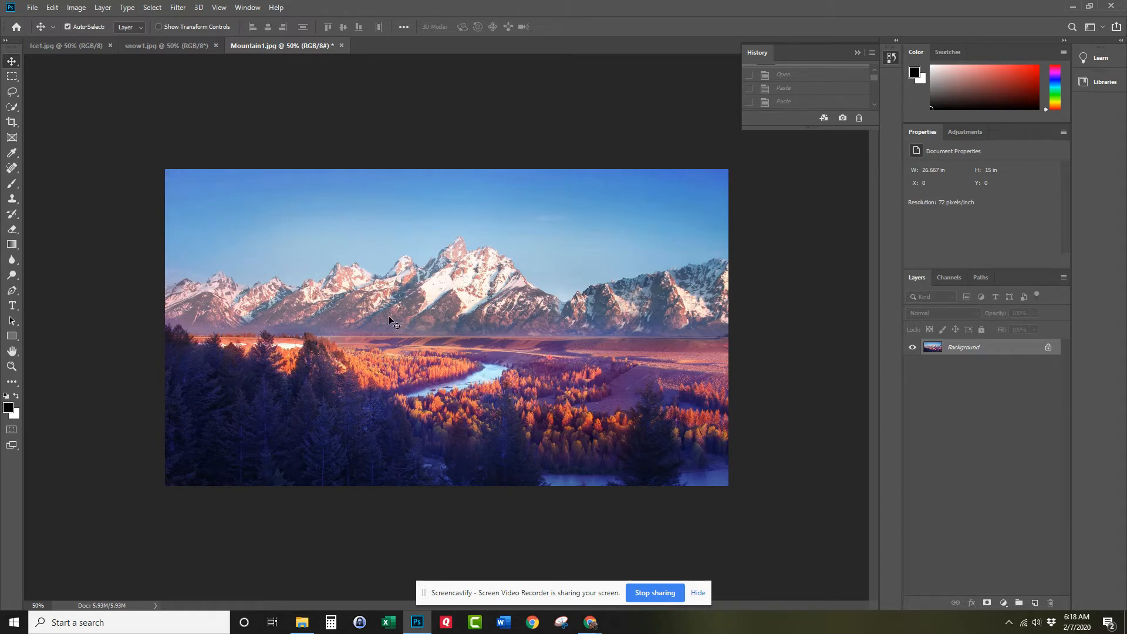
# Copy the entire snow1.jpg image and paste it into Mountain1.jpg as a new layer.
pyautogui.click(185, 46)
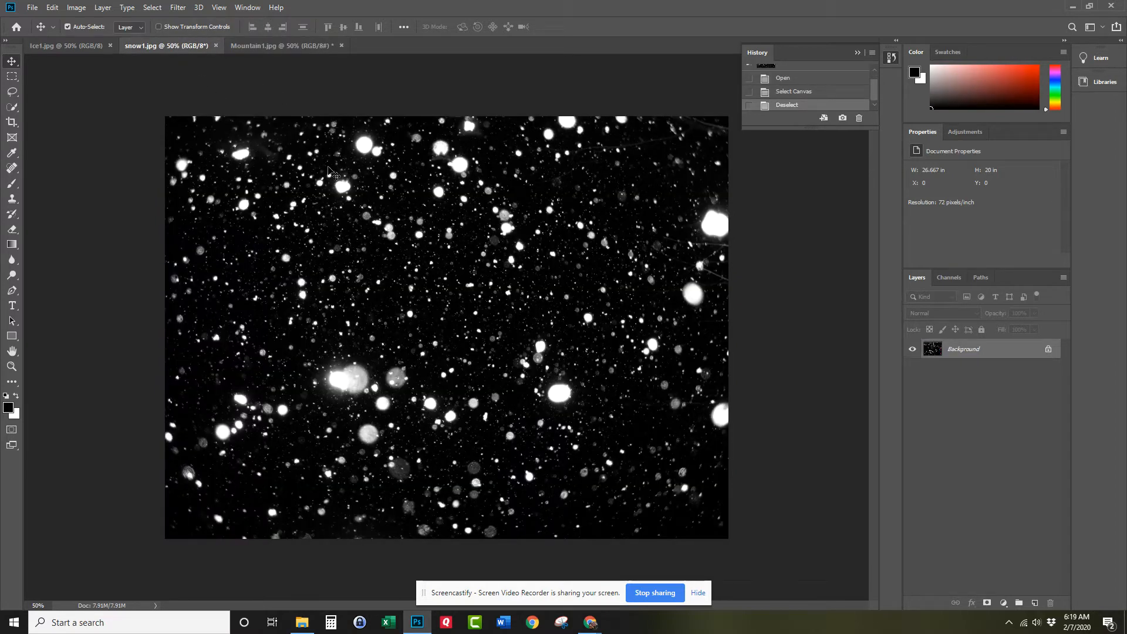
pyautogui.hotkey('ctrl', 'a')
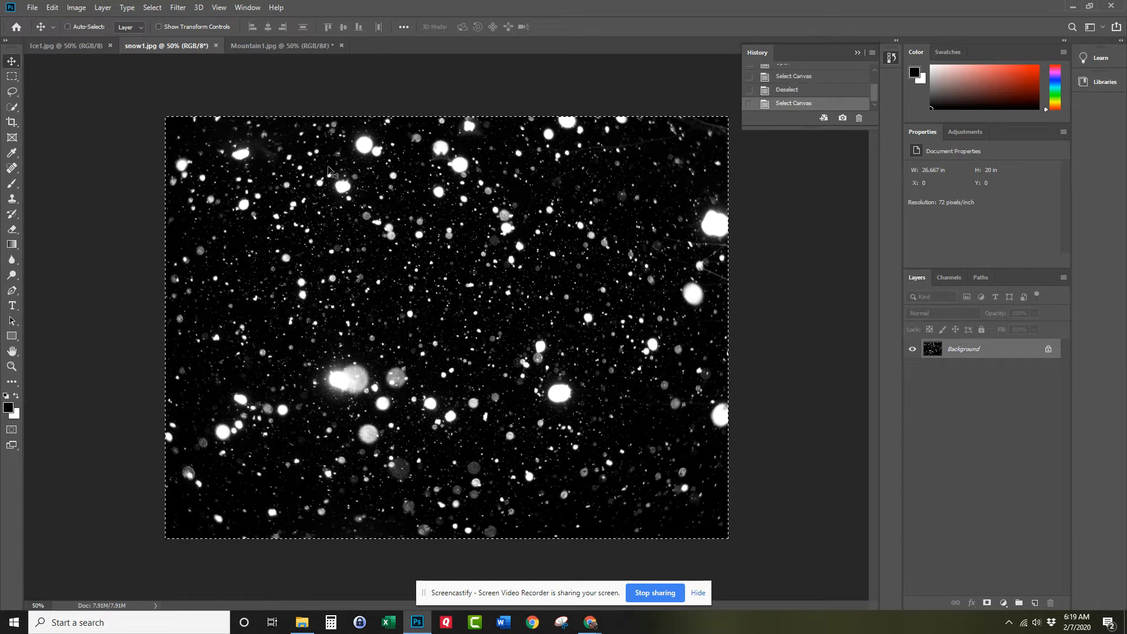
pyautogui.click(284, 46)
pyautogui.hotkey('ctrl', 'v')
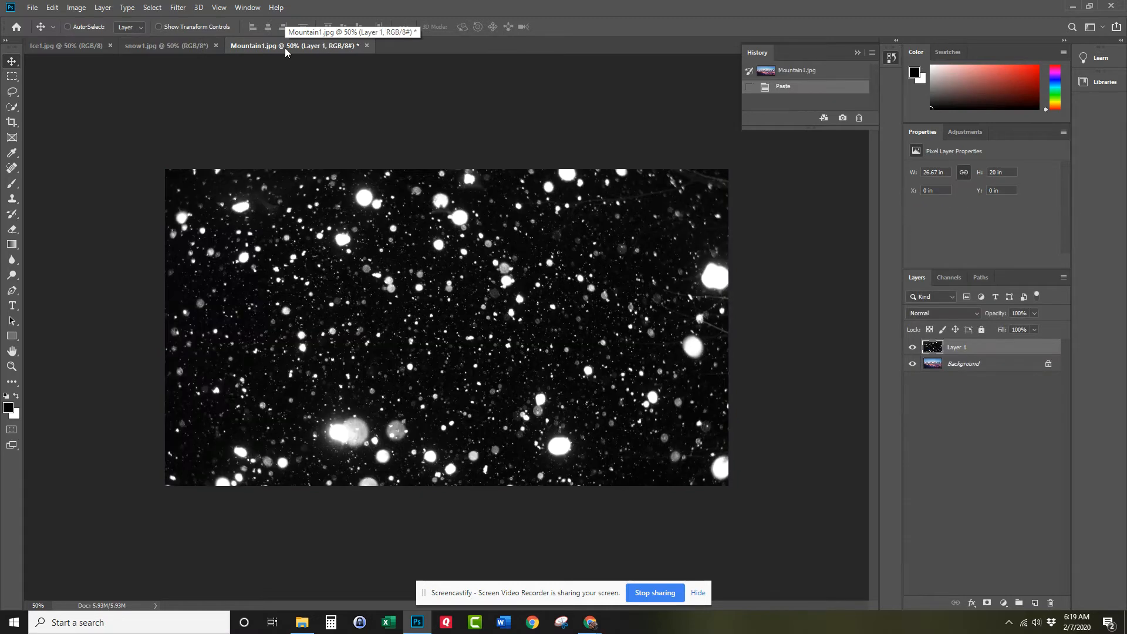
# Duplicate the Background layer of Mountain1.jpg as "Background copy" and hide the original Background.
pyautogui.rightClick(955, 365)
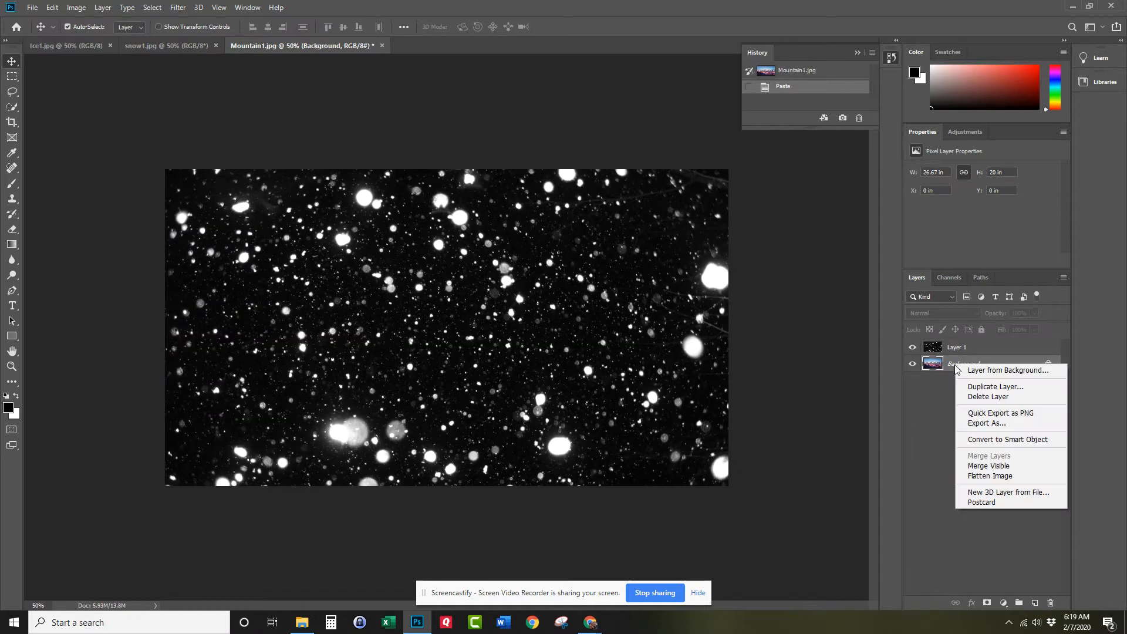
pyautogui.click(974, 385)
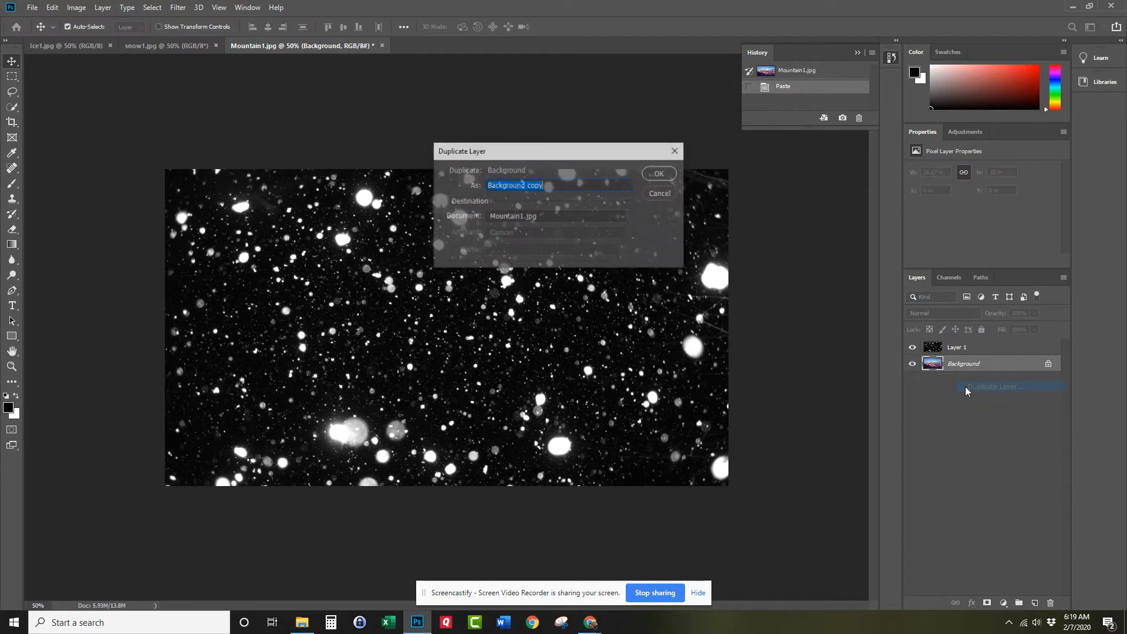
pyautogui.click(660, 174)
pyautogui.click(912, 379)
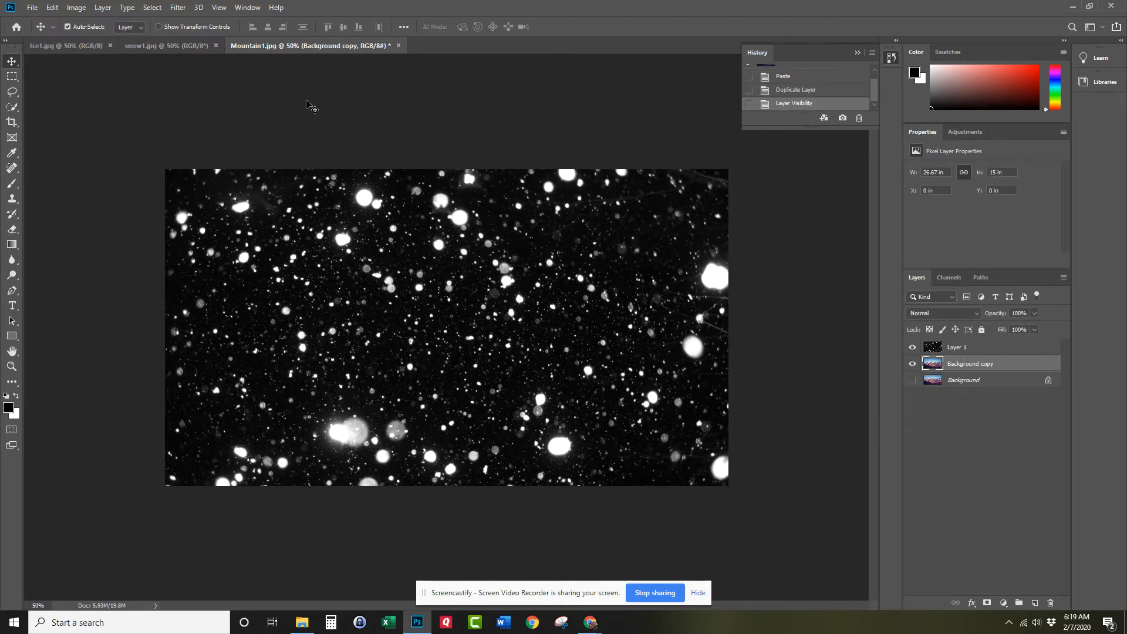
# Copy the entire Ice1.jpg image and paste it into Mountain1.jpg directly above the Background copy layer.
pyautogui.click(69, 46)
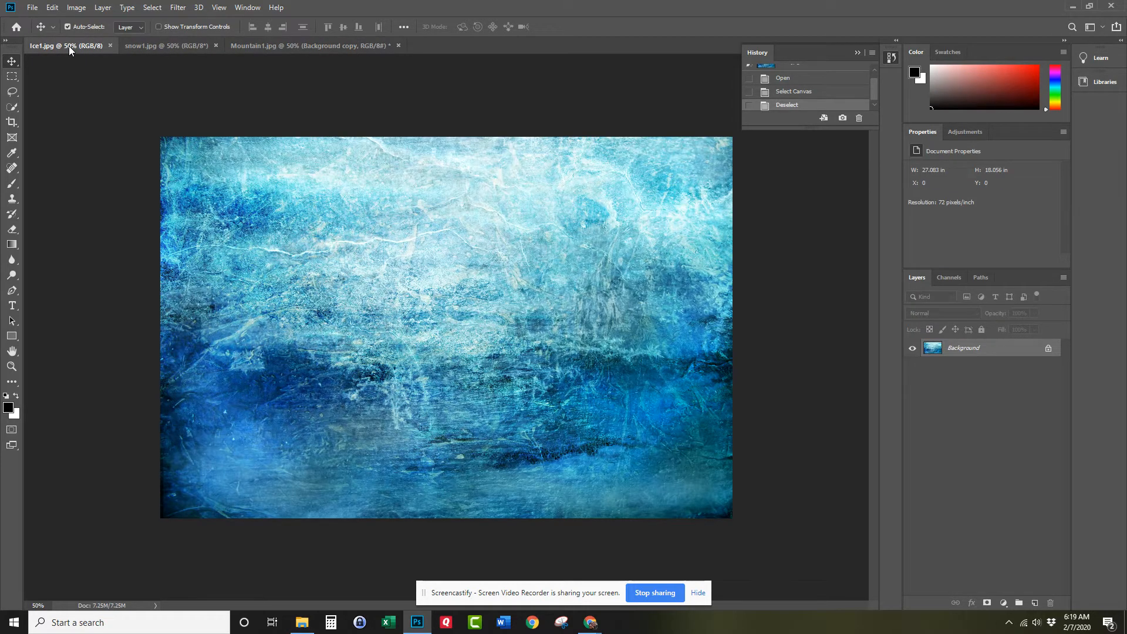
pyautogui.hotkey('ctrl', 'a')
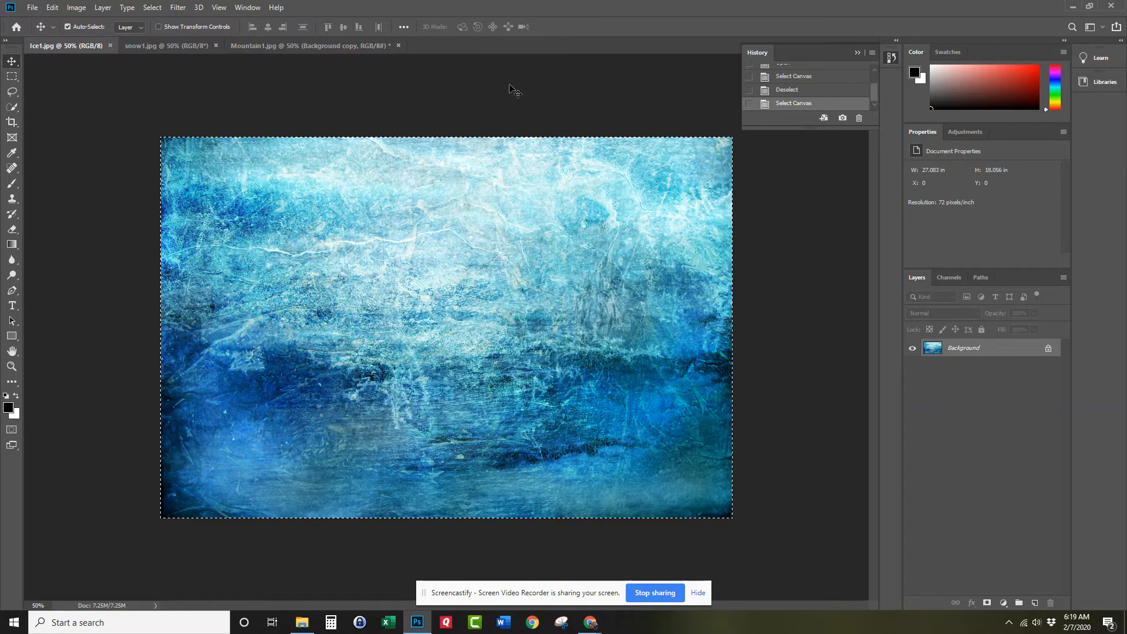
pyautogui.click(298, 48)
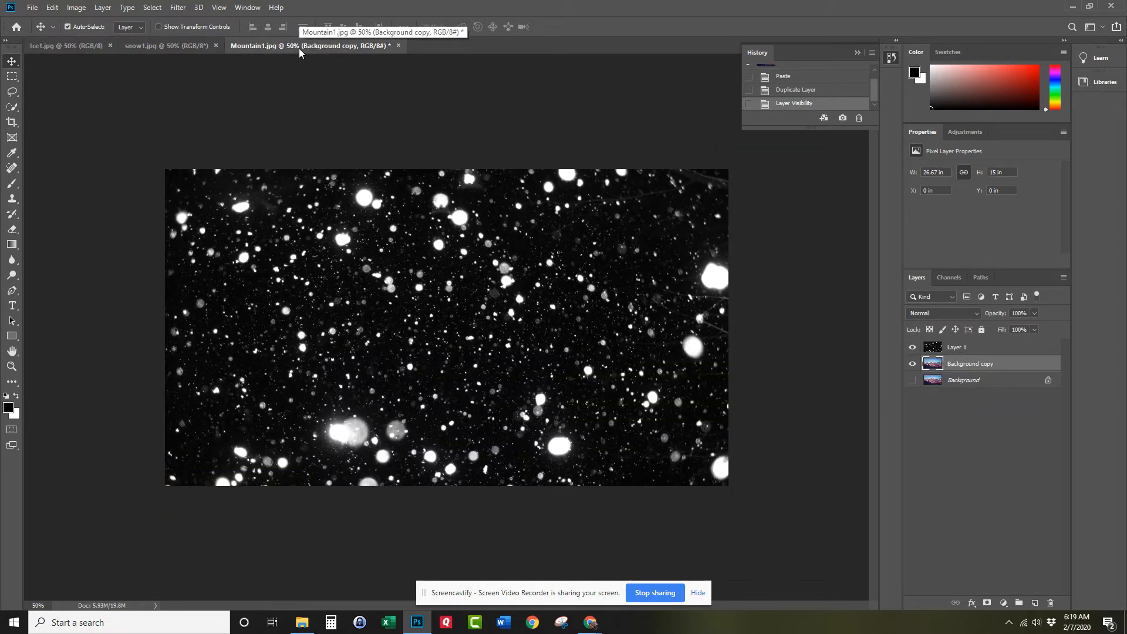
pyautogui.hotkey('ctrl', 'v')
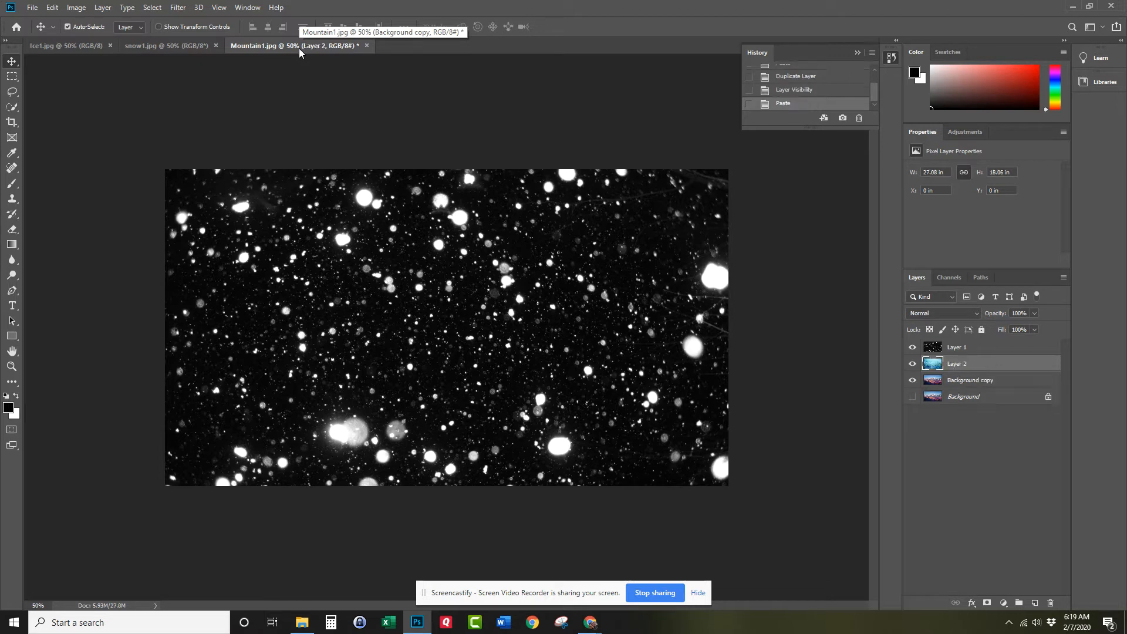
# Check the stacked images by temporarily hiding and showing the snow and ice layers.
pyautogui.click(913, 347)
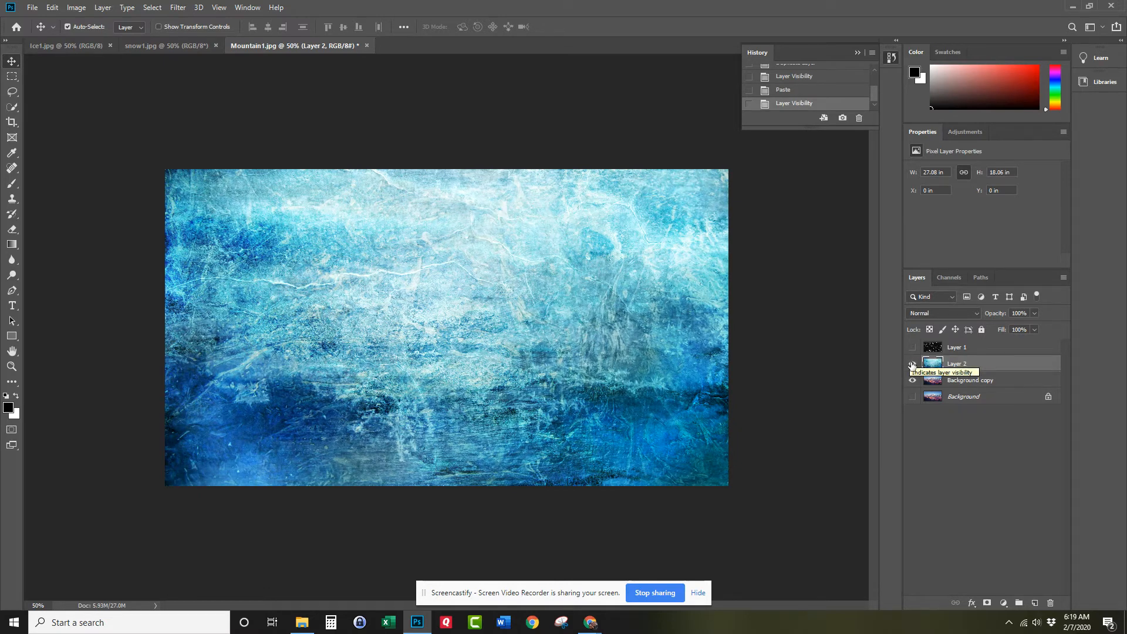
pyautogui.click(912, 365)
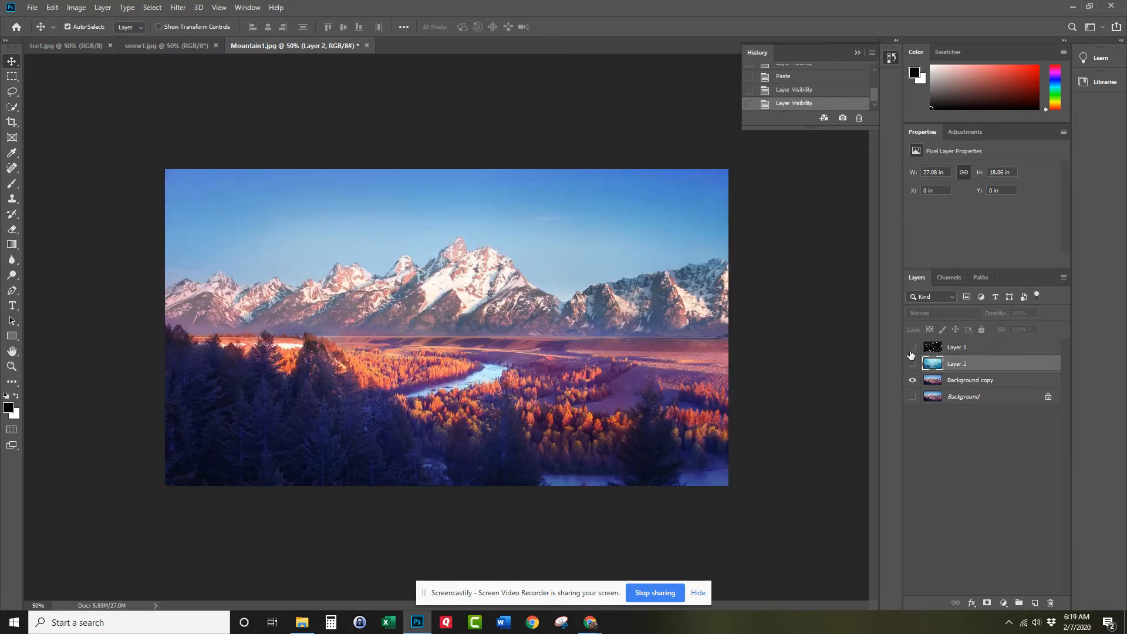
pyautogui.click(912, 347)
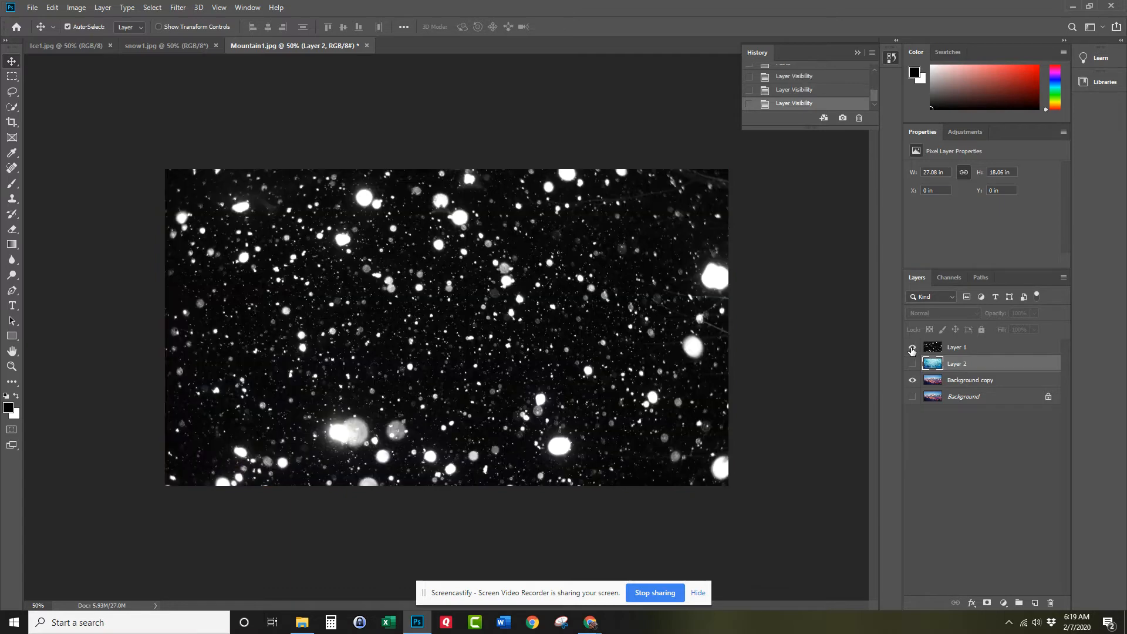
pyautogui.click(912, 363)
# Set the blend mode of the ice texture (Layer 2) to Screen and hide the snow layer above it.
pyautogui.click(925, 313)
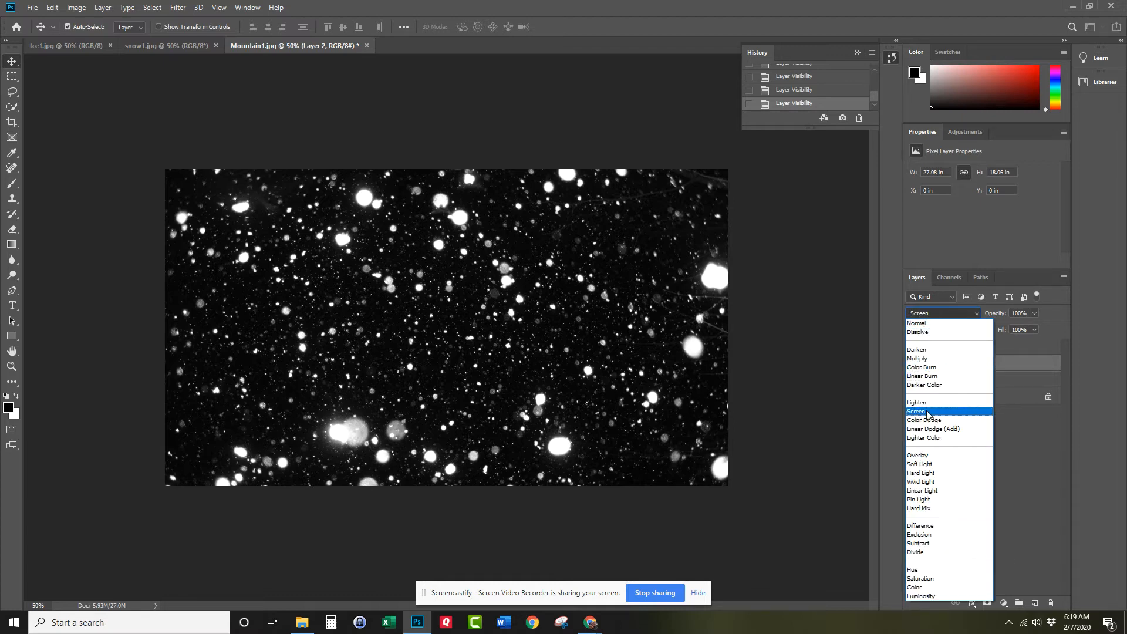
pyautogui.click(927, 411)
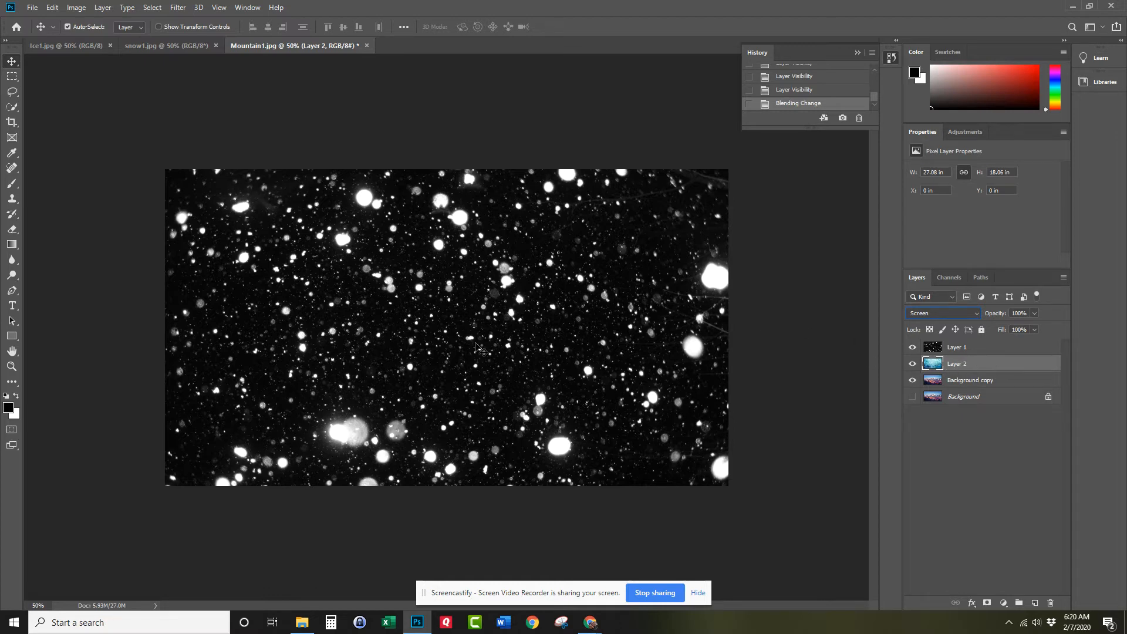
pyautogui.click(911, 349)
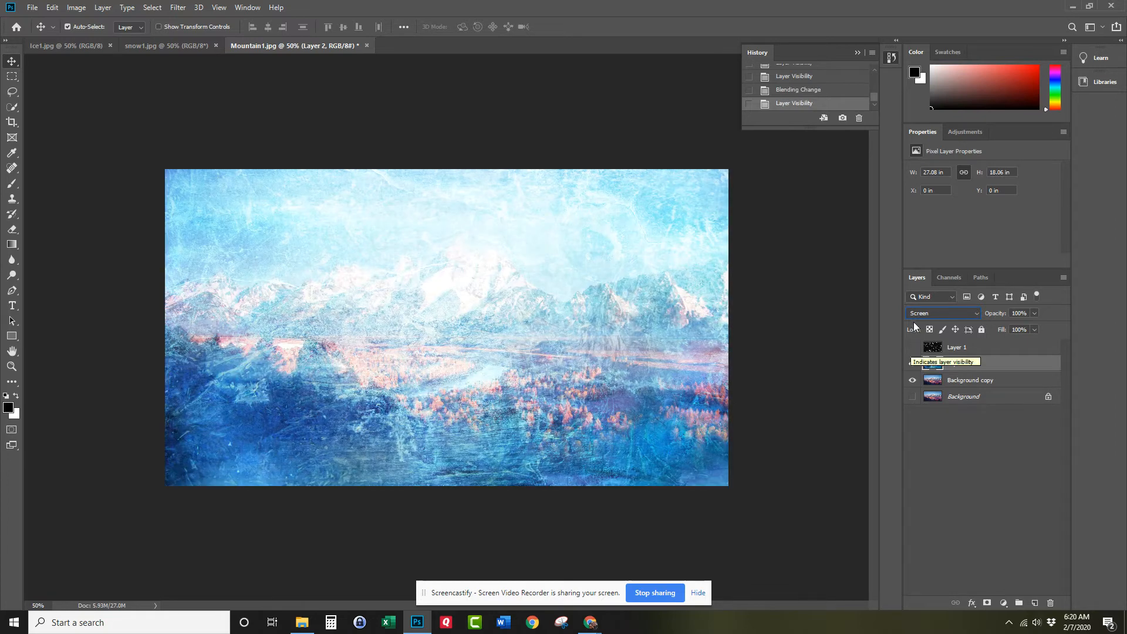
# Return Layer 2 to Normal blending, preview other blend modes on it, and reapply Screen.
pyautogui.click(928, 312)
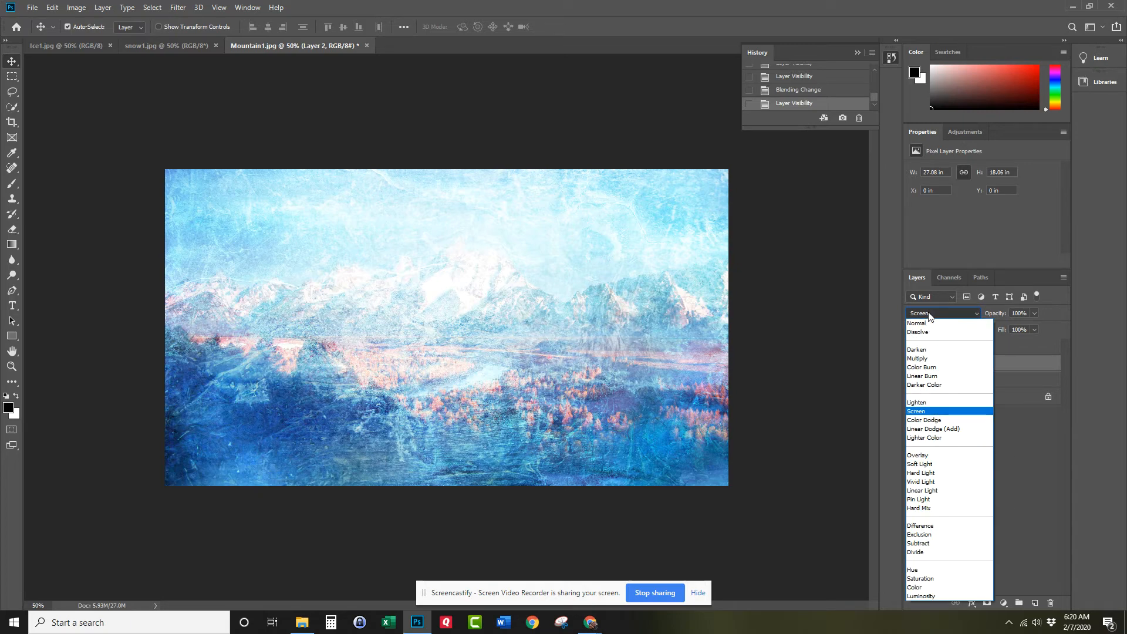
pyautogui.click(926, 323)
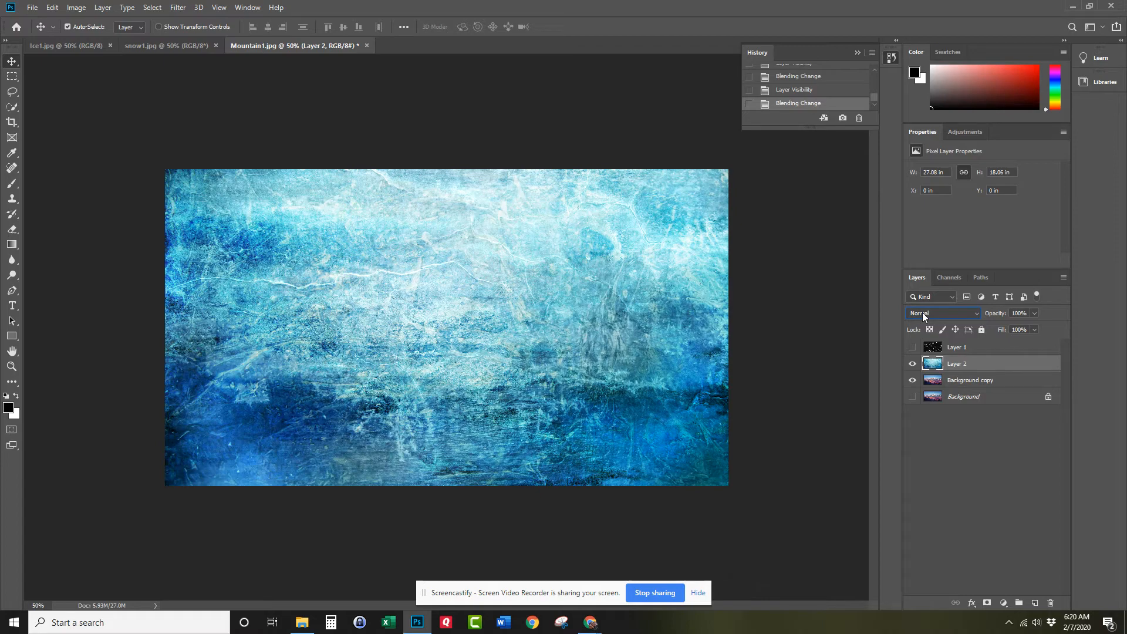
pyautogui.click(921, 313)
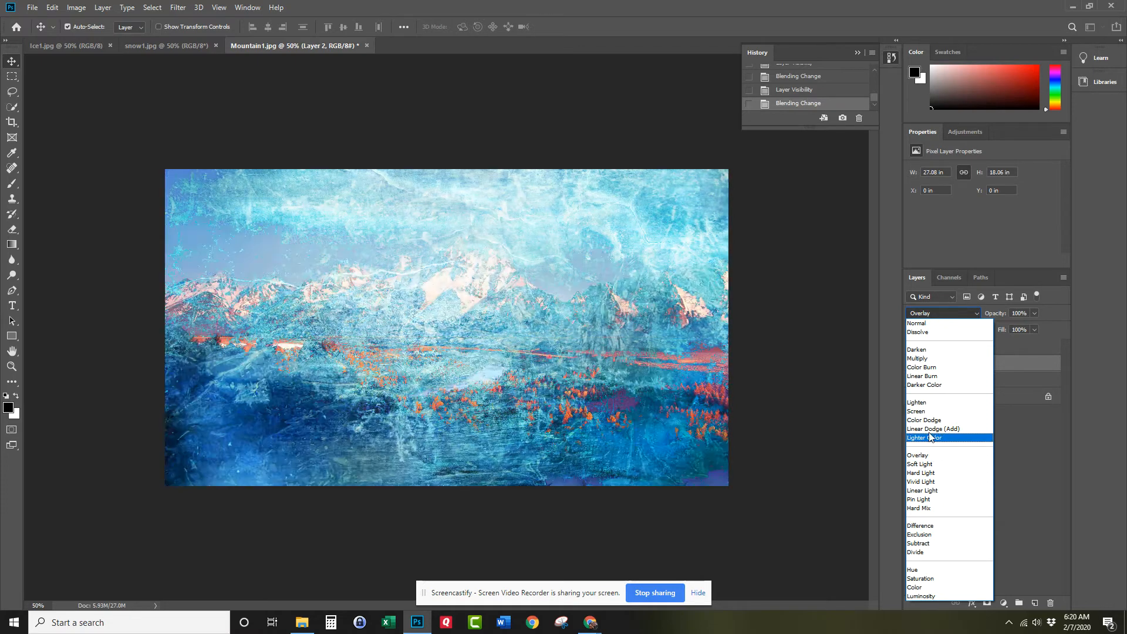
pyautogui.click(928, 412)
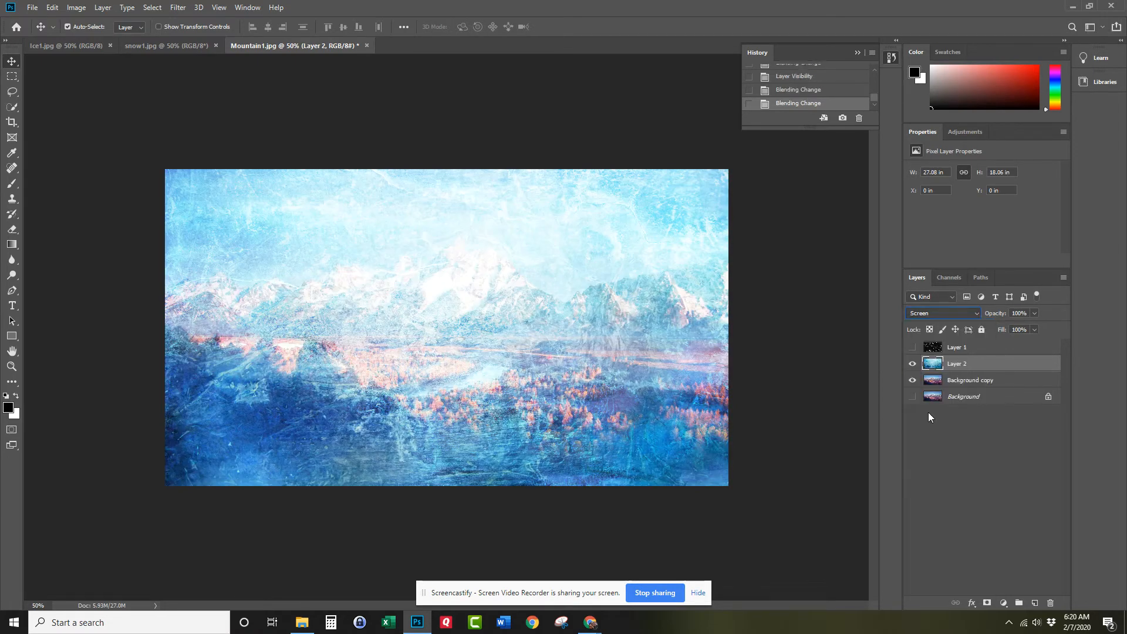
# Reduce the opacity of the ice texture (Layer 2) to 59%.
pyautogui.click(1034, 315)
pyautogui.moveTo(1036, 326); pyautogui.dragTo(1018, 330)
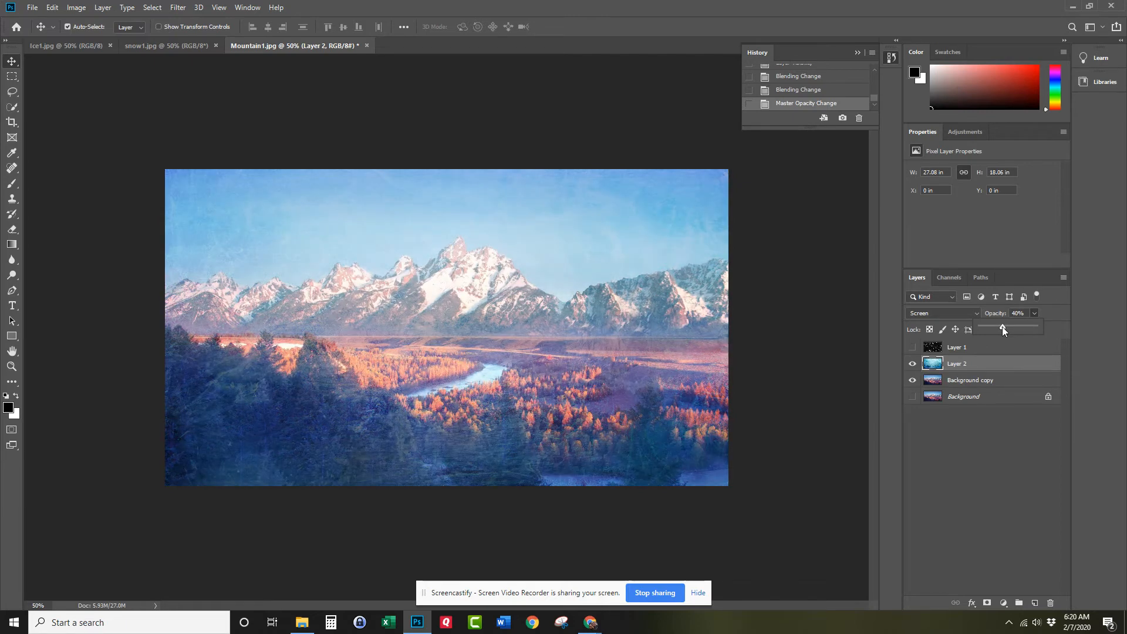
pyautogui.moveTo(1020, 328); pyautogui.dragTo(1020, 329)
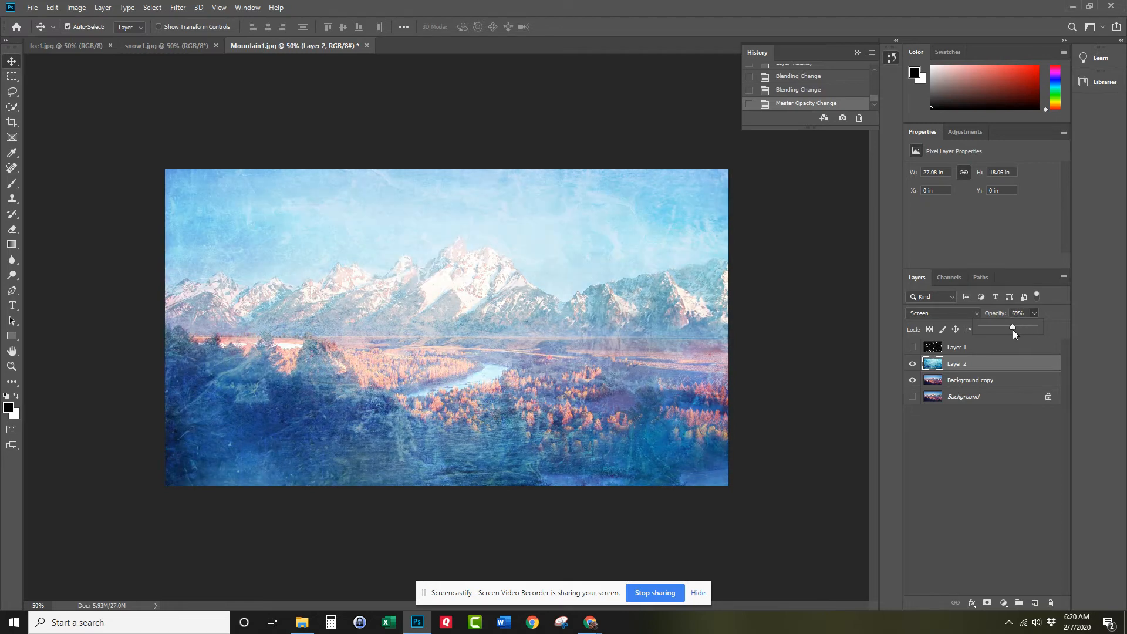
pyautogui.click(1035, 316)
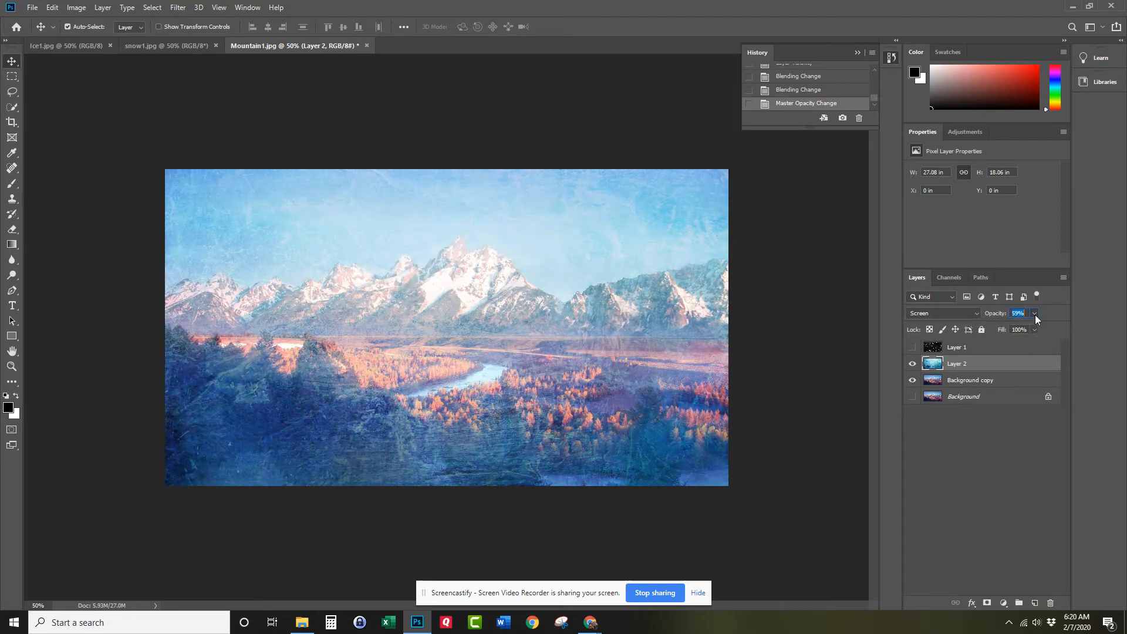
# Show the snow layer (Layer 1) and set its blend mode to Screen.
pyautogui.click(912, 347)
pyautogui.click(963, 349)
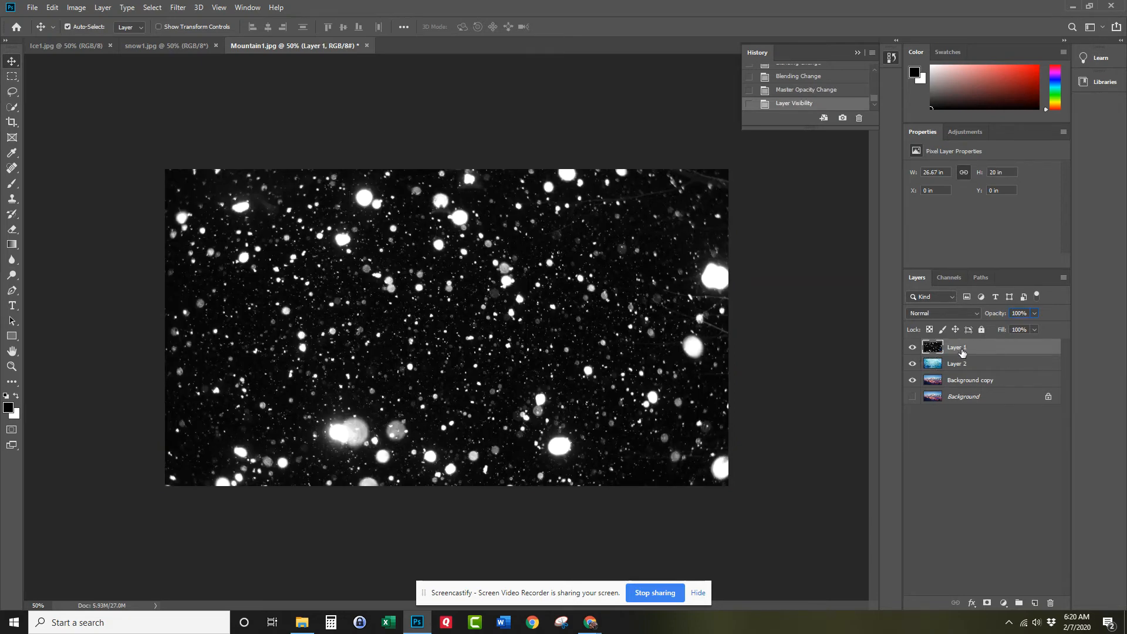
pyautogui.click(922, 312)
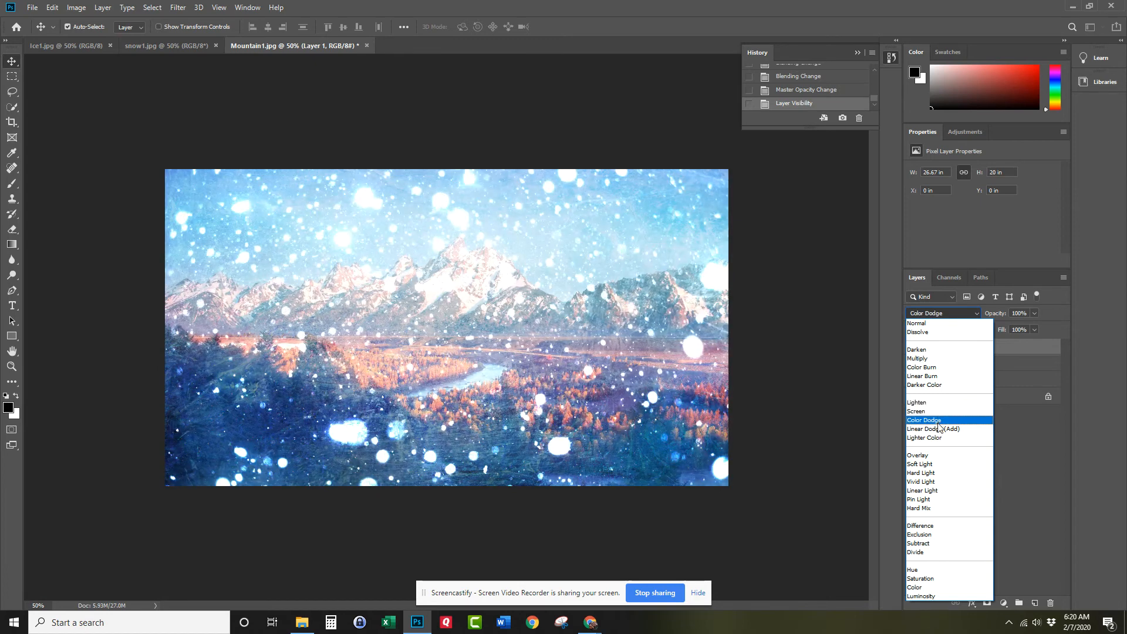
pyautogui.click(938, 411)
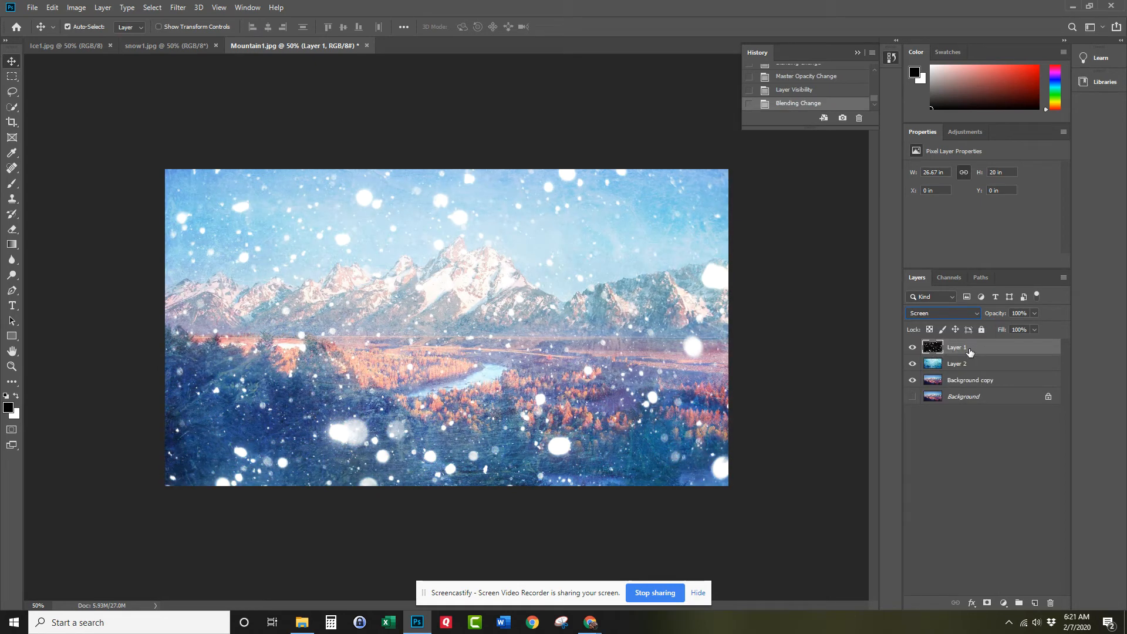
# Lower the snow layer's opacity to soften the flakes, and raise the ice texture layer's opacity to 71%.
pyautogui.click(1035, 314)
pyautogui.click(1027, 327)
pyautogui.moveTo(1026, 326); pyautogui.dragTo(1025, 326)
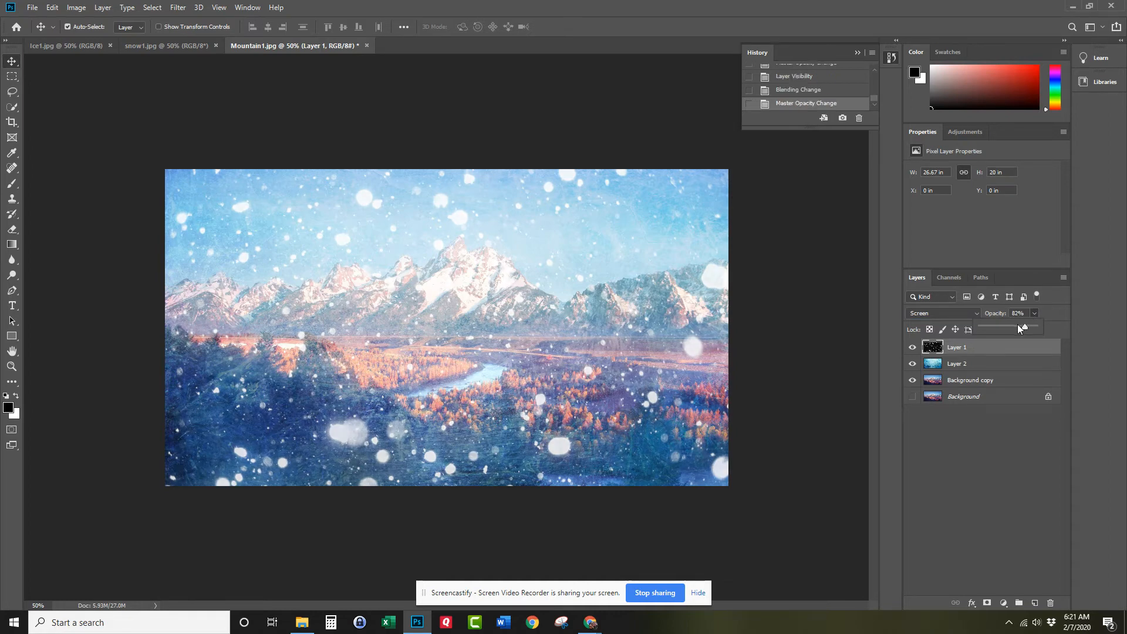
pyautogui.click(966, 364)
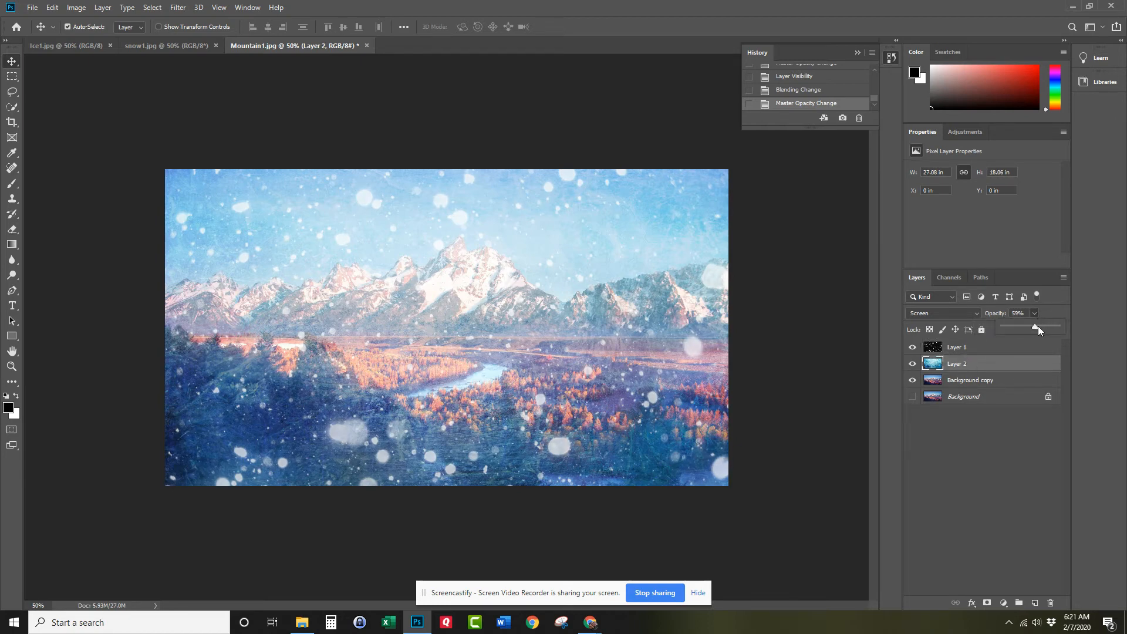
pyautogui.moveTo(1041, 327); pyautogui.dragTo(1041, 327)
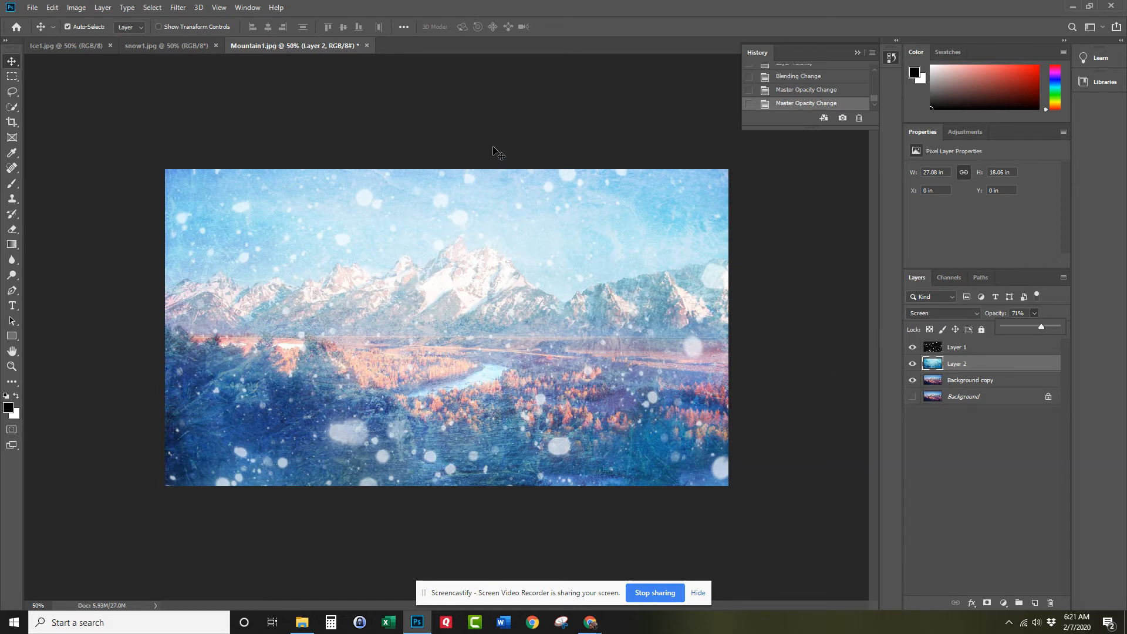
# Compare the mountain photo with and without the snow and ice layers by switching their visibility off and on.
pyautogui.click(912, 347)
pyautogui.click(913, 364)
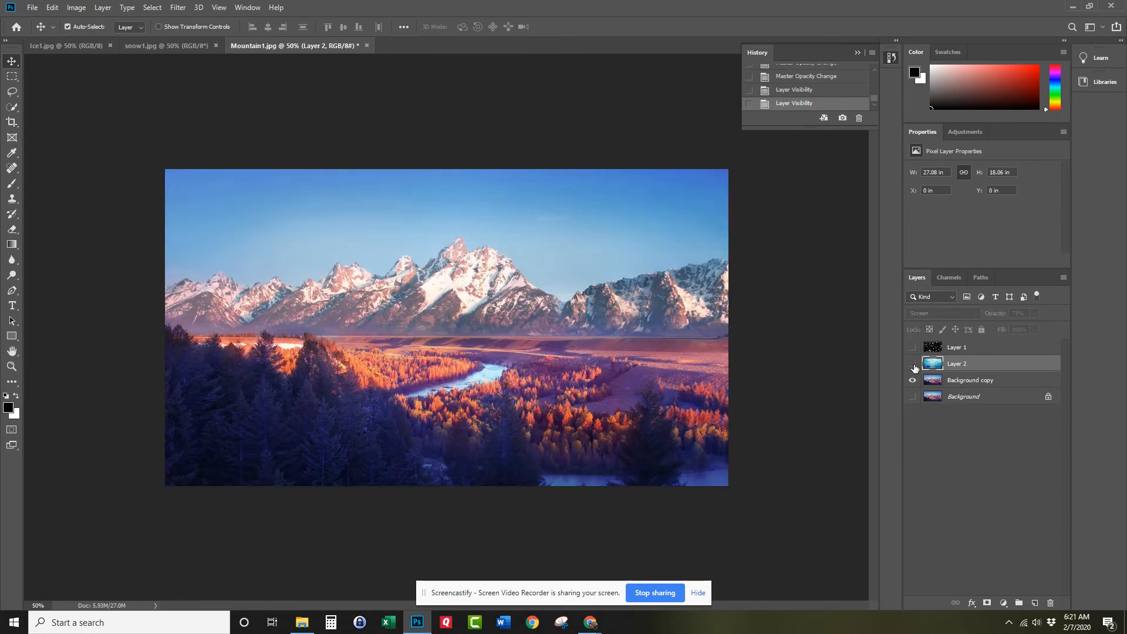
pyautogui.click(912, 364)
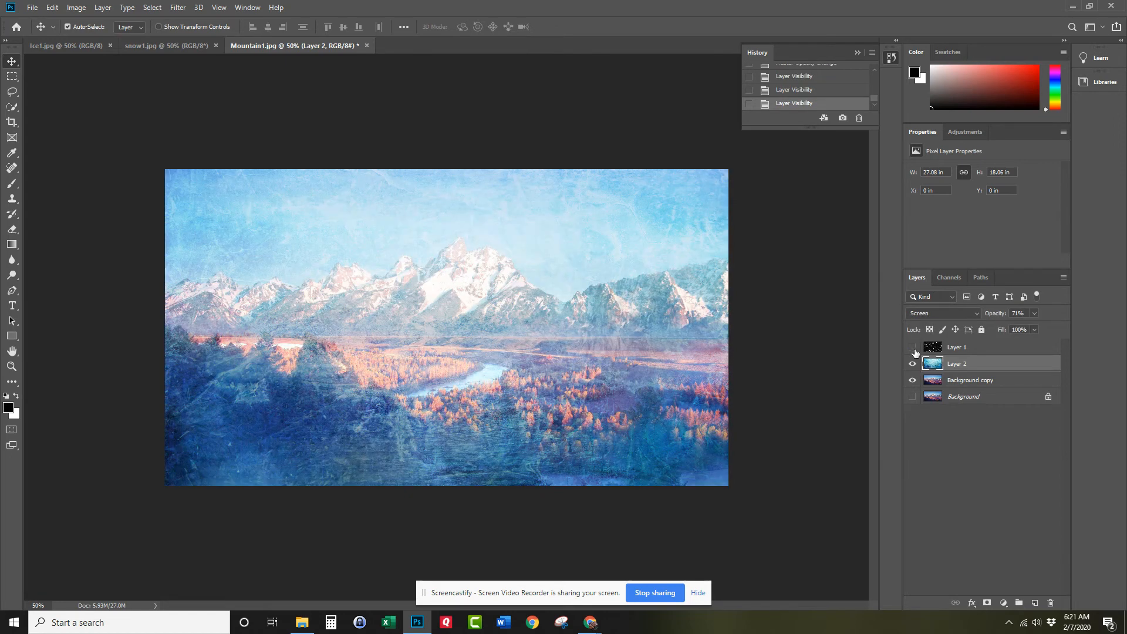
pyautogui.click(913, 347)
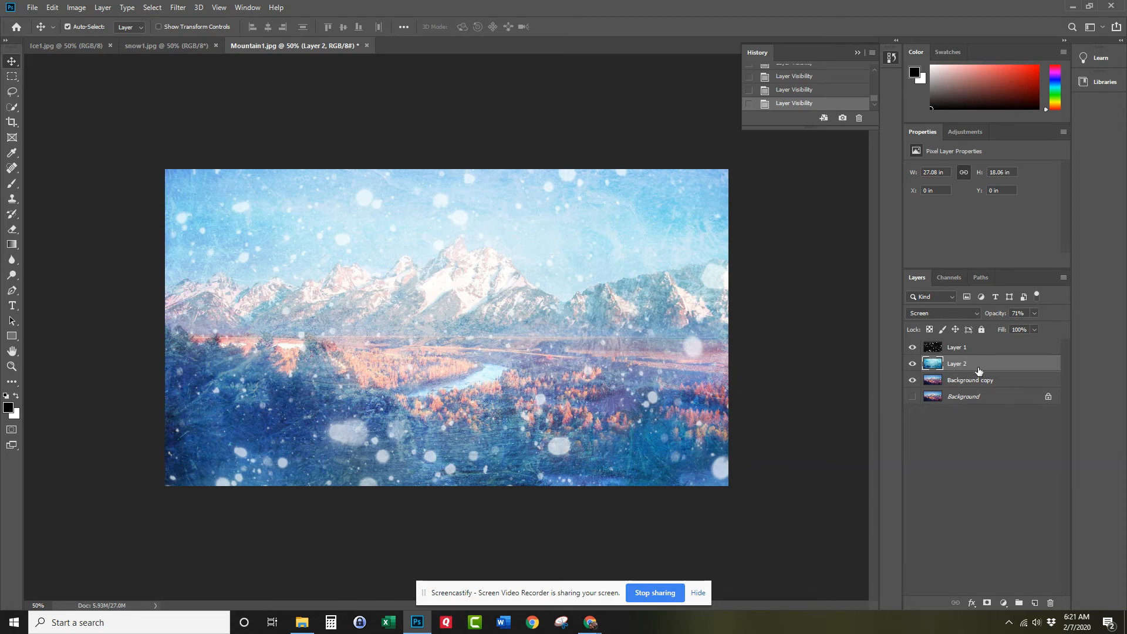
# Preview alternative blend modes, such as Exclusion, on the ice texture (Layer 2).
pyautogui.click(944, 313)
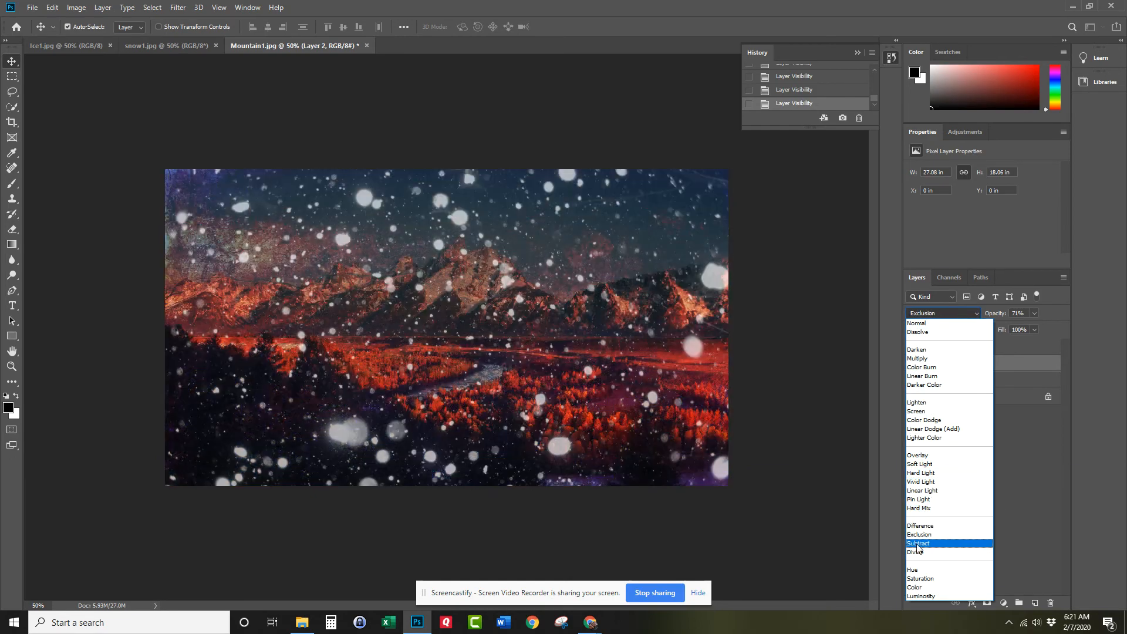